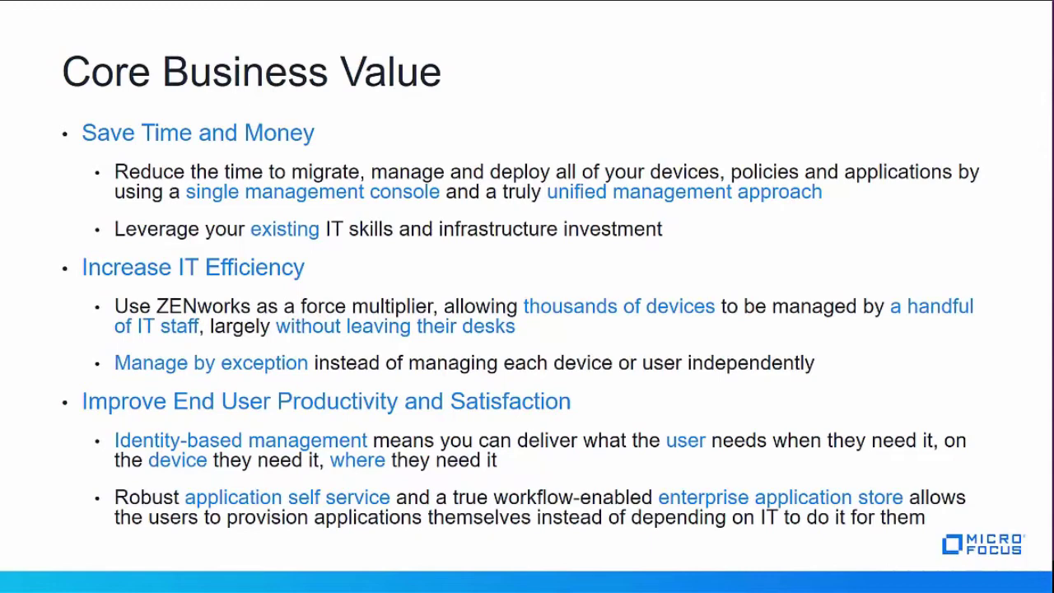
# Switch to ZENworks Control Center and open the lost corporate iPhone's Device Information page.
pyautogui.hotkey('alt', 'Tab')
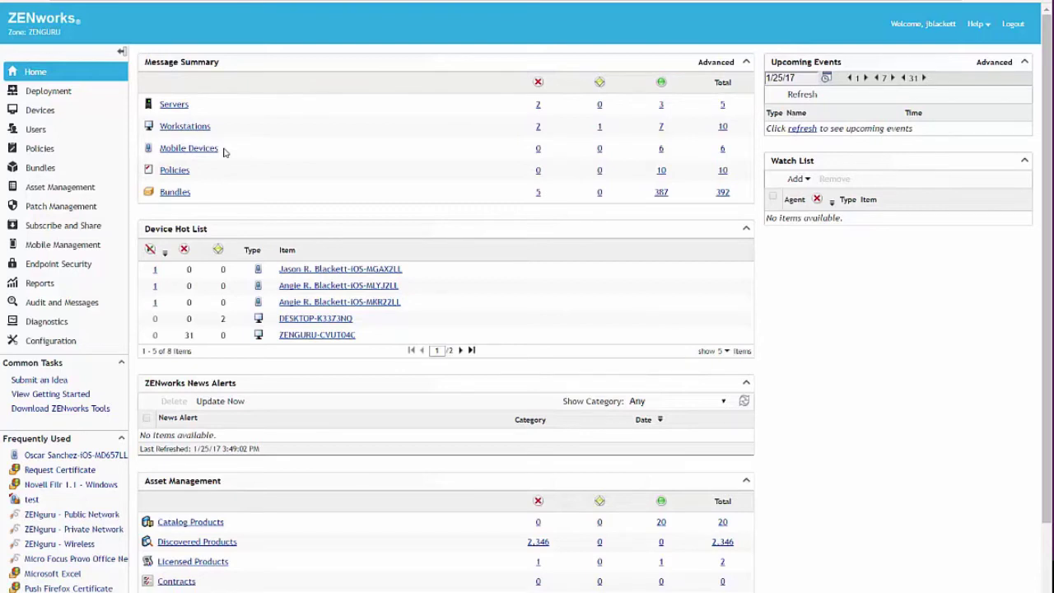
pyautogui.click(322, 272)
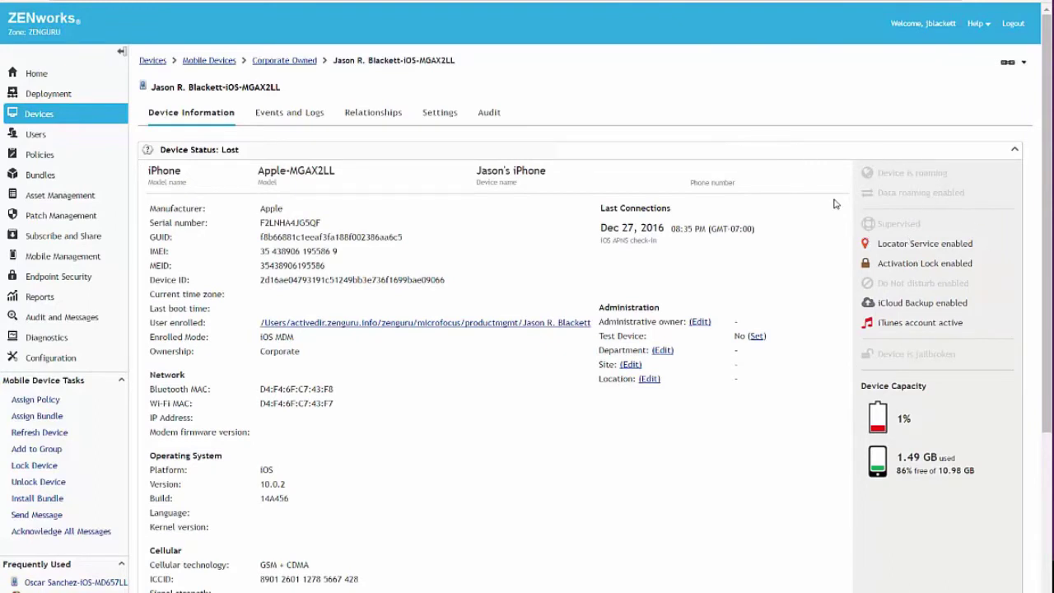
# Open the test Mobile Security Policy's password details, showing Corporate minimum length 8 versus Personal 4.
pyautogui.click(63, 161)
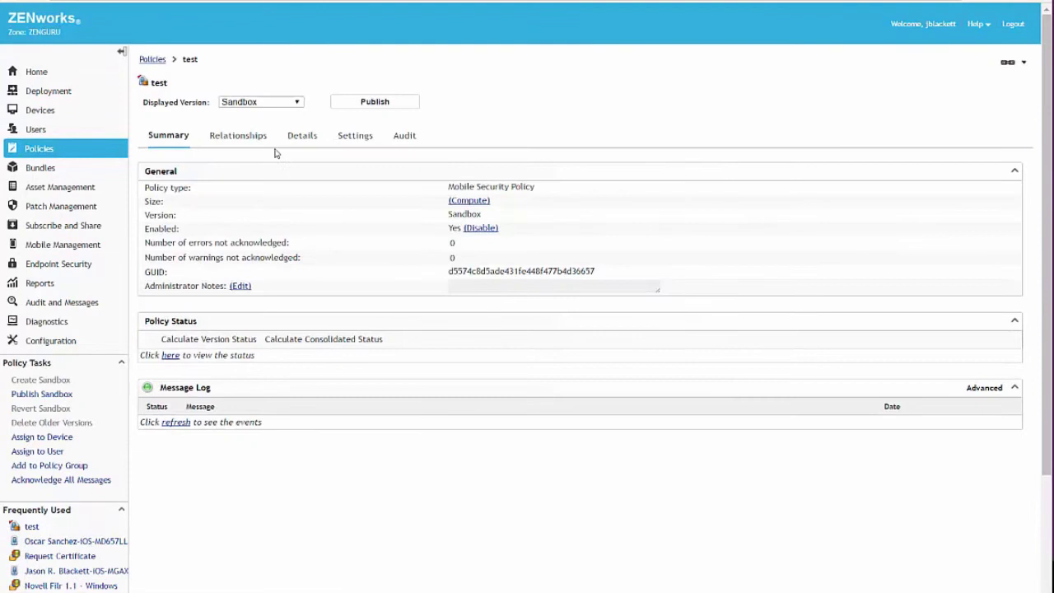
pyautogui.click(291, 145)
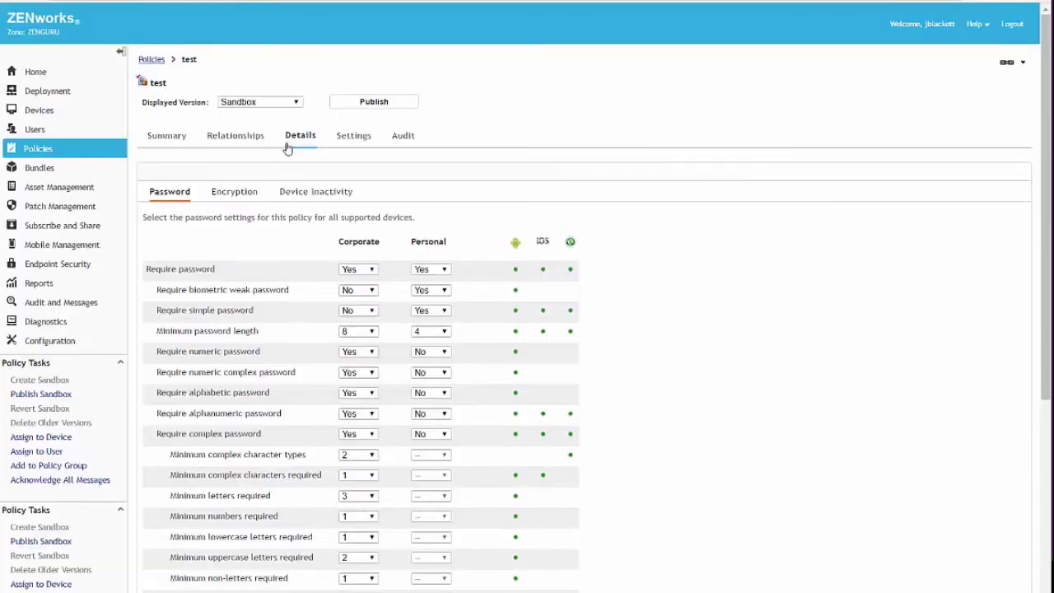
# Browse Devices > Mobile Devices > Corporate Owned, then open the Workstations folder.
pyautogui.click(61, 113)
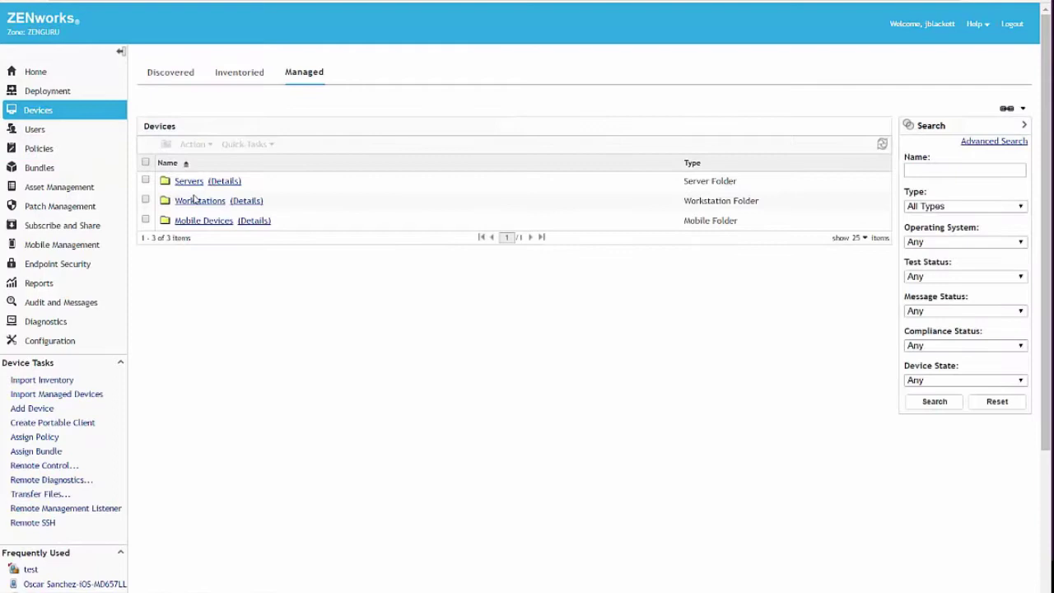
pyautogui.click(213, 222)
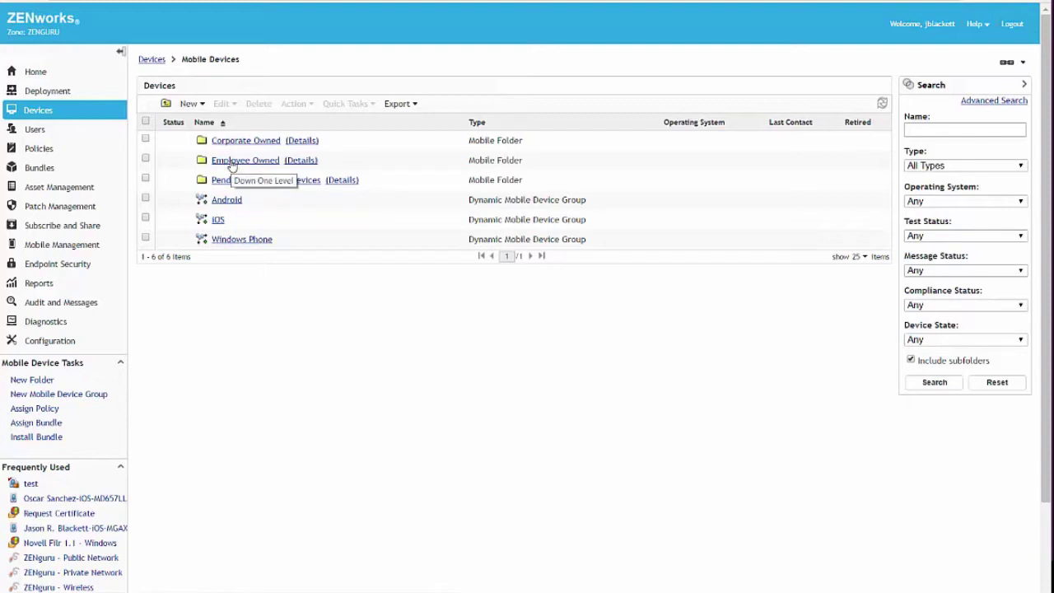
pyautogui.click(235, 141)
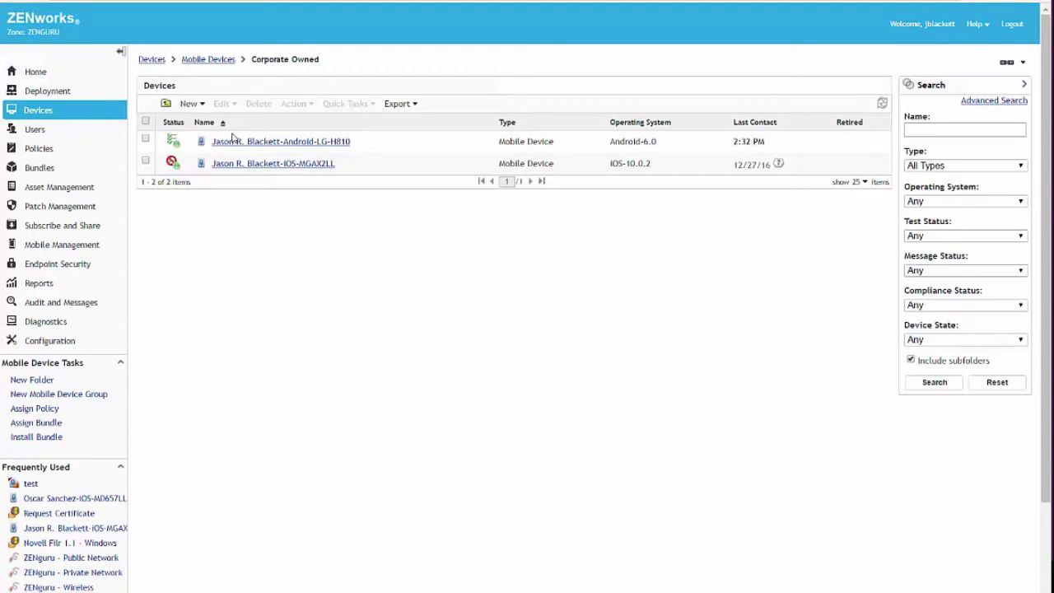
pyautogui.click(148, 61)
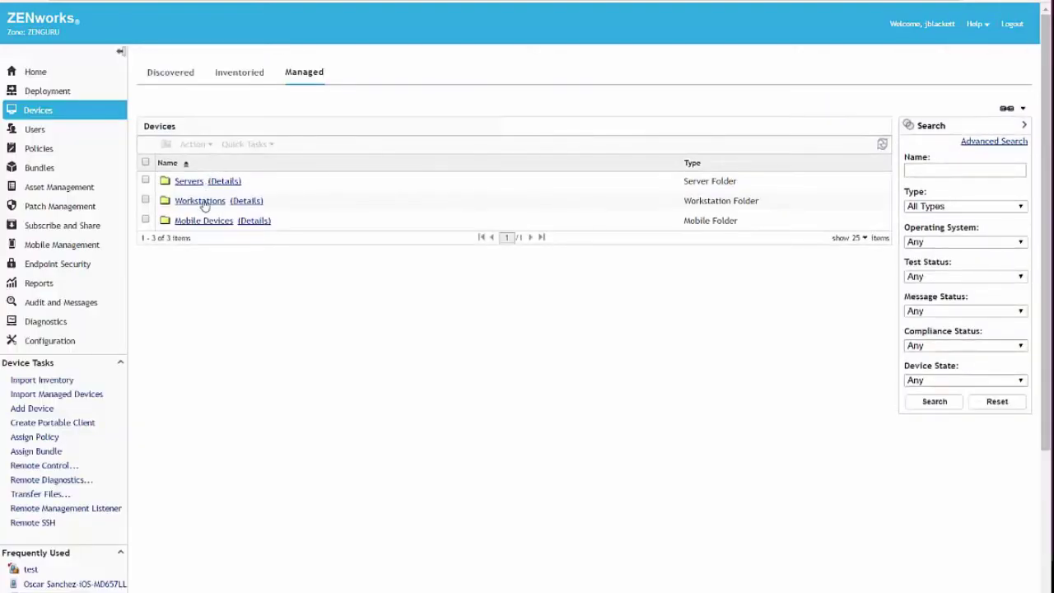
pyautogui.click(203, 202)
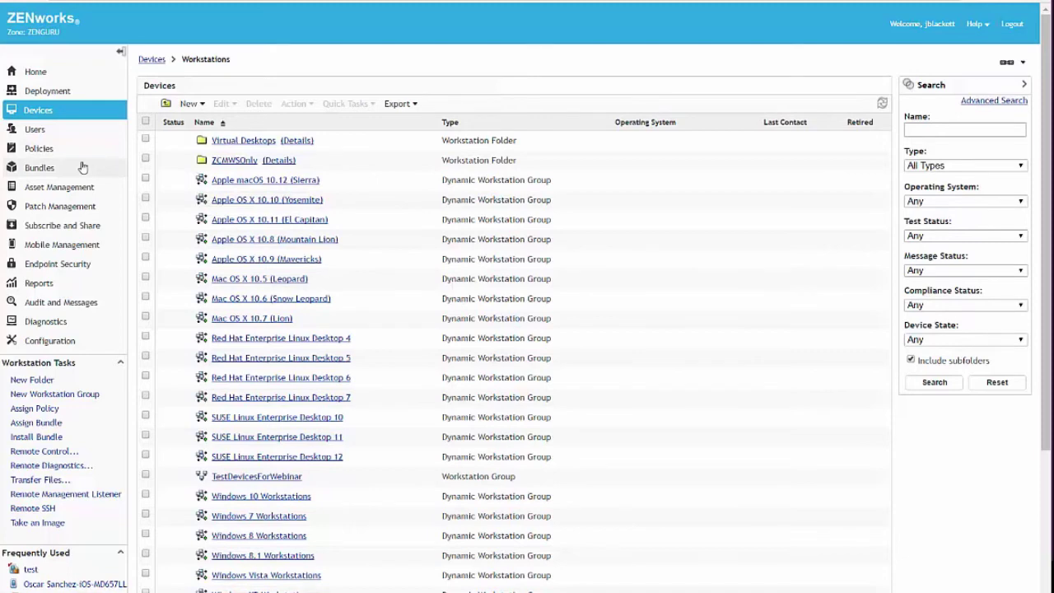
# Navigate Bundles > Local > Windows > IT Applications and open the ZENworks Control Center bundle.
pyautogui.click(38, 167)
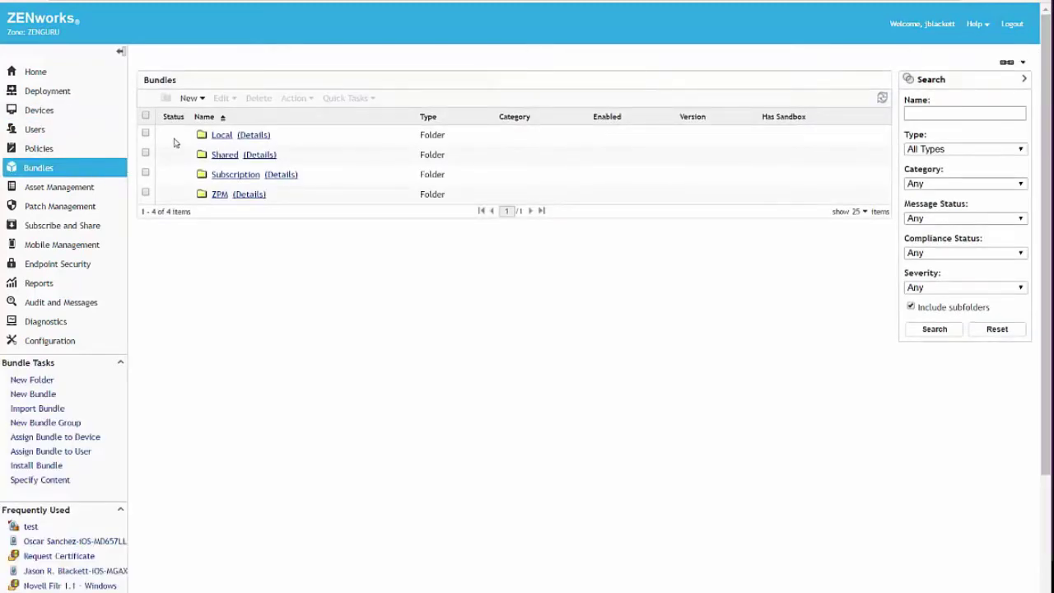
pyautogui.click(216, 135)
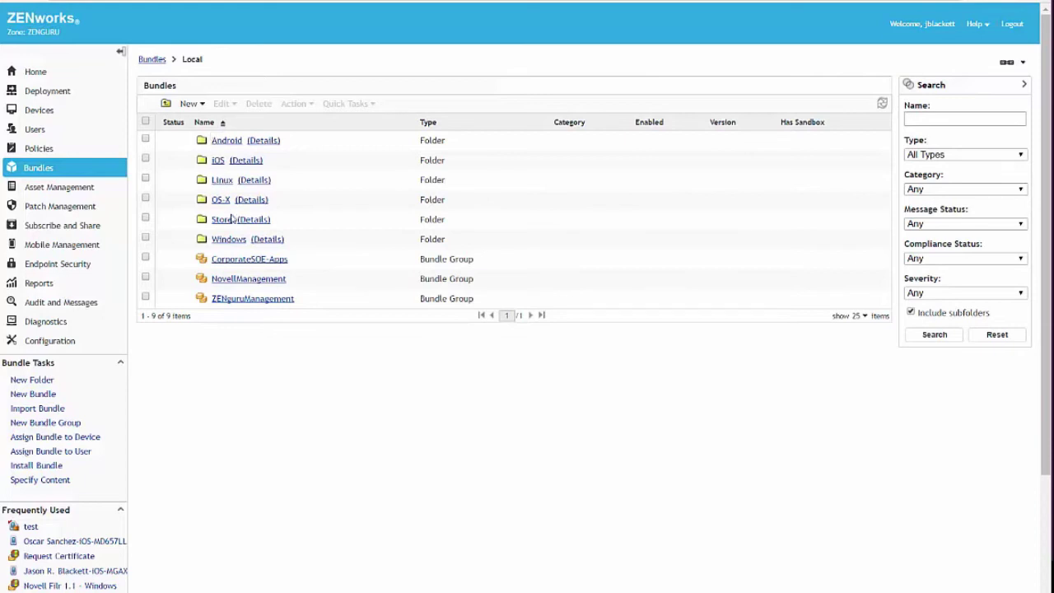
pyautogui.click(233, 239)
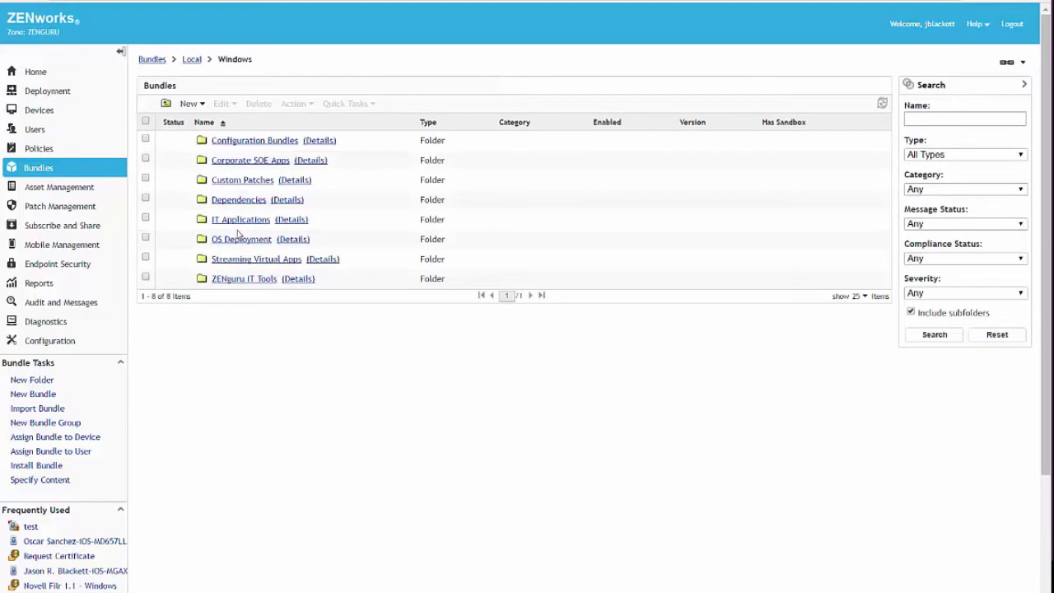
pyautogui.click(239, 220)
pyautogui.click(249, 253)
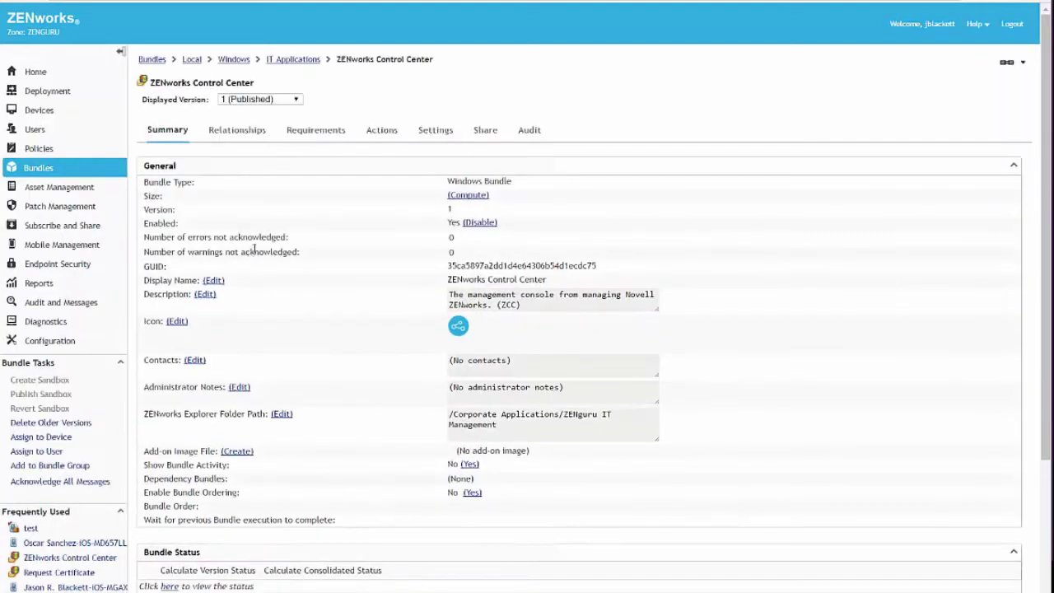
# Review the bundle's Install, Launch and Terminate actions, checking the Add menu without adding anything.
pyautogui.click(375, 132)
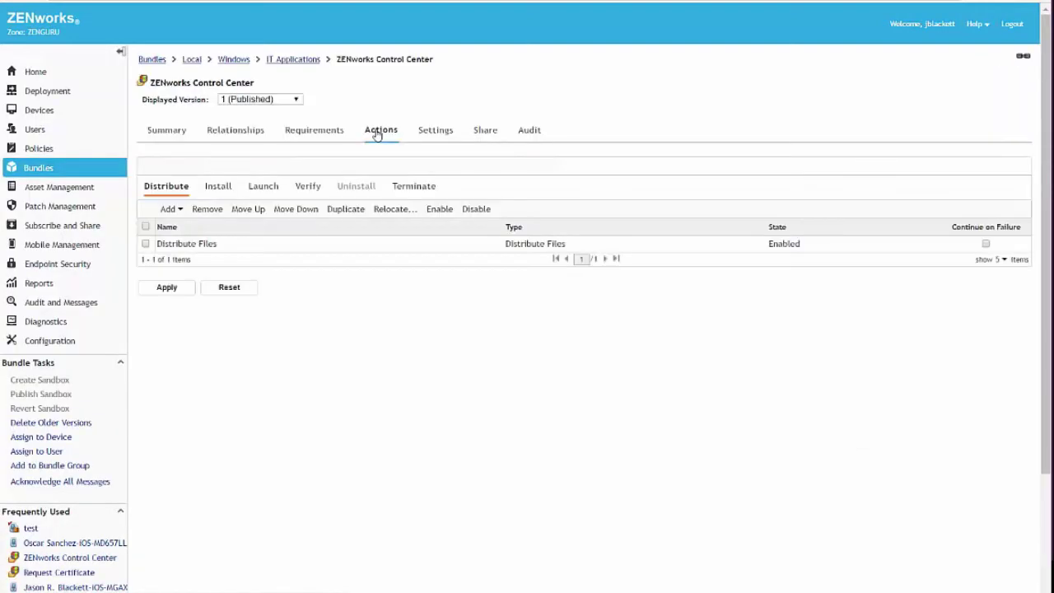
pyautogui.click(219, 187)
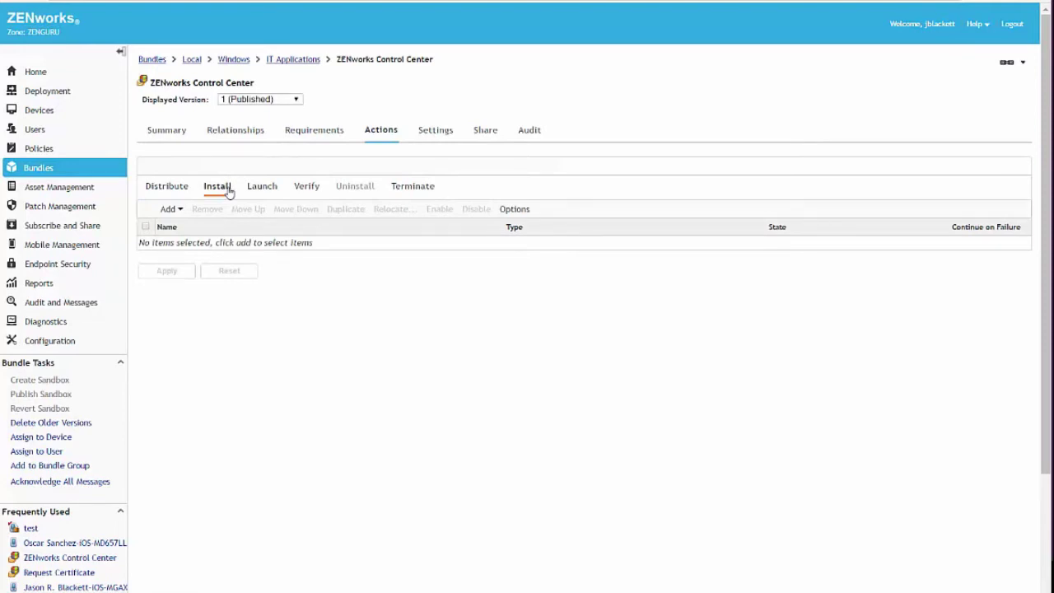
pyautogui.click(174, 211)
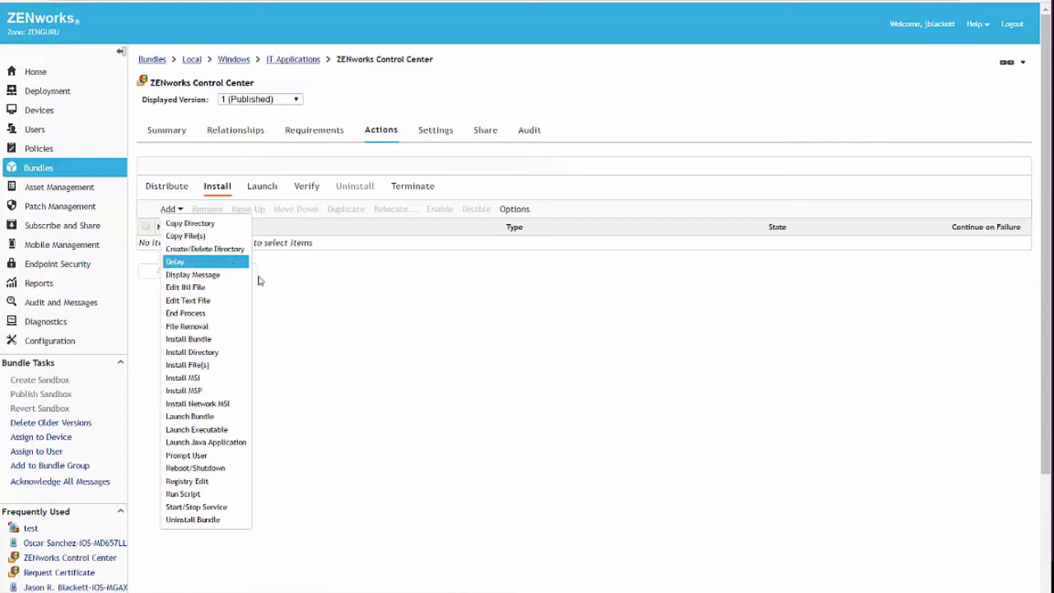
pyautogui.click(260, 196)
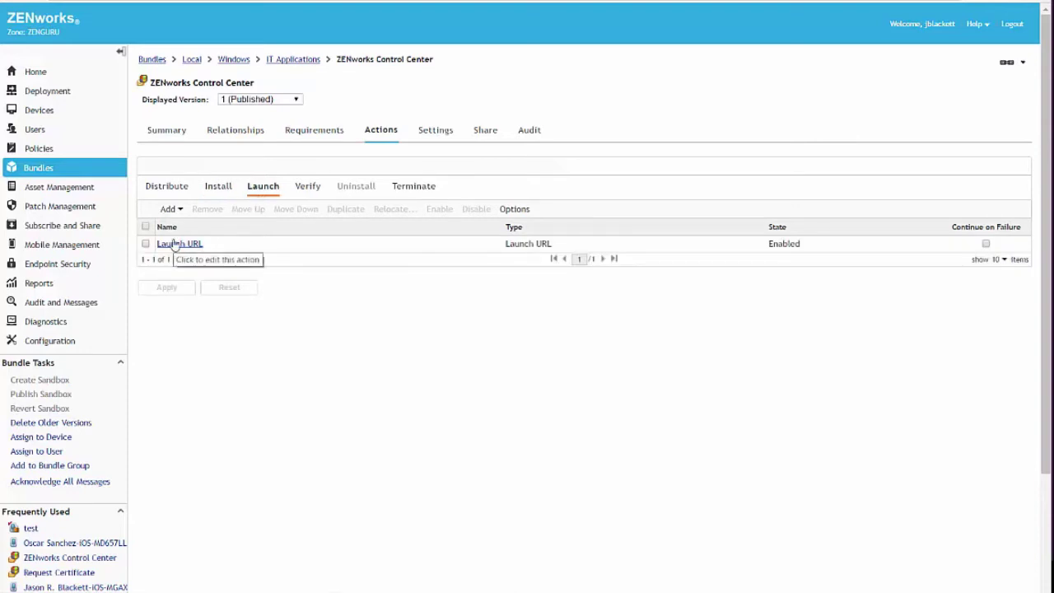
pyautogui.click(178, 210)
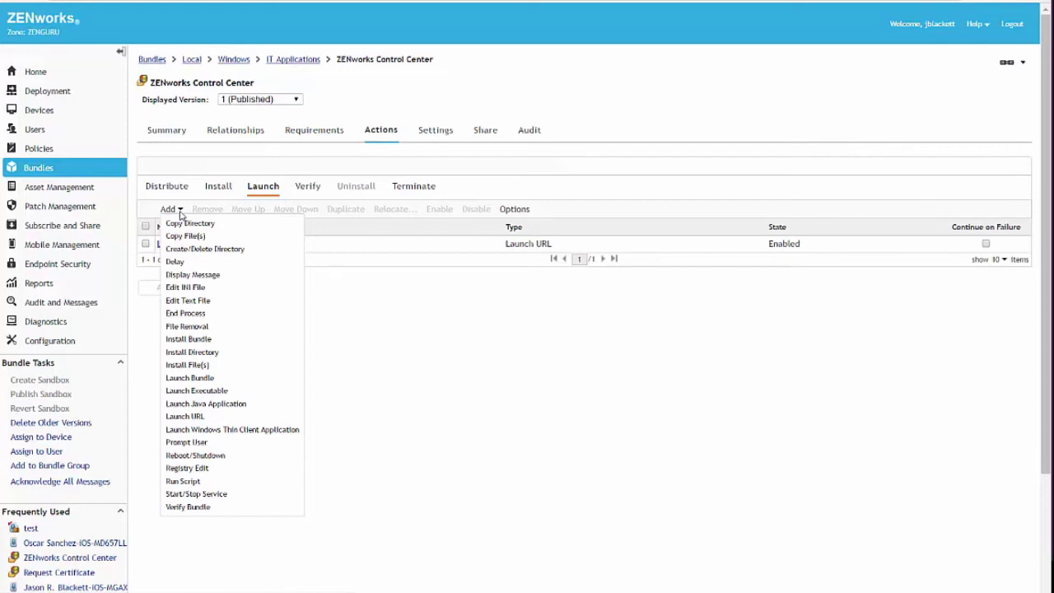
pyautogui.click(405, 295)
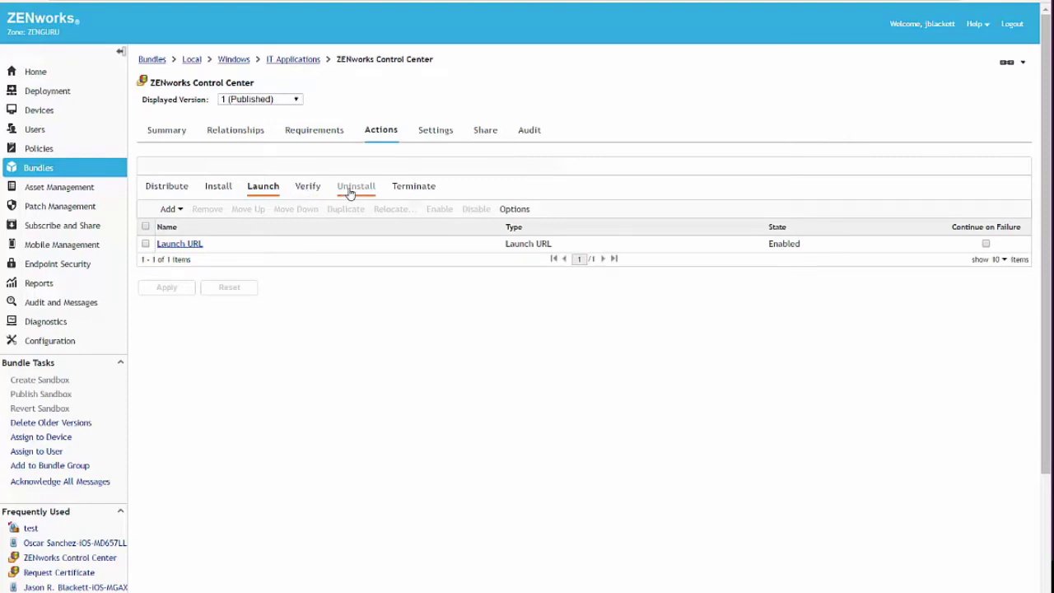
pyautogui.click(404, 194)
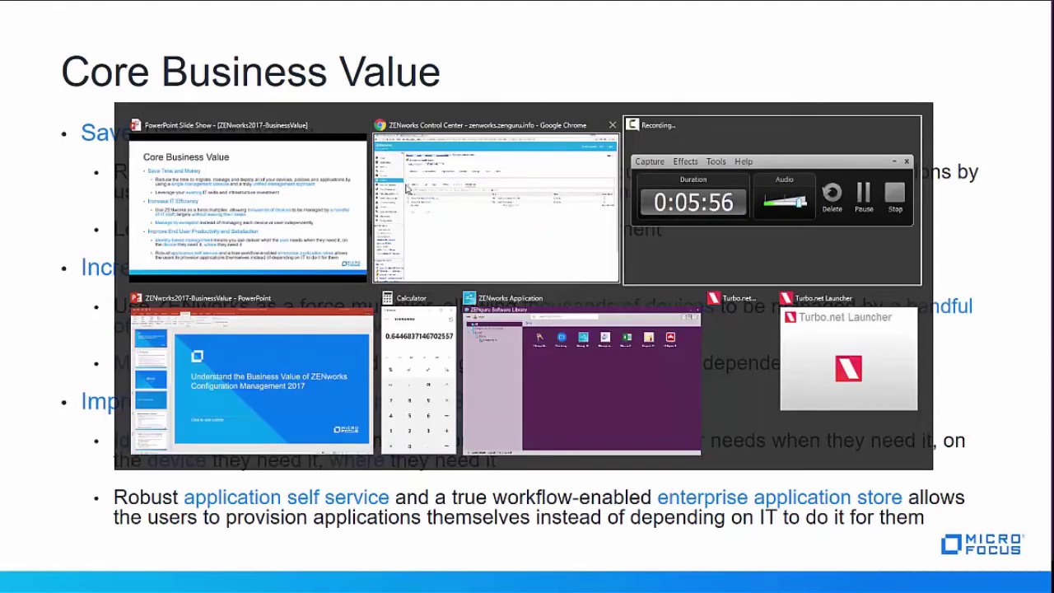
pyautogui.hotkey('alt', 'Tab')
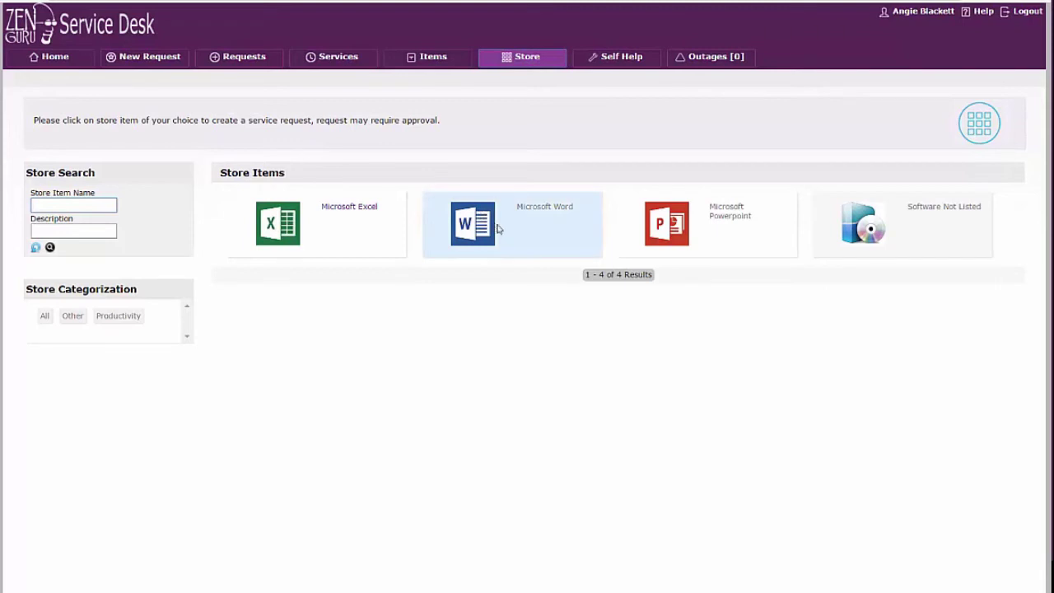
# Open the Microsoft Word store item and create a service request for it.
pyautogui.click(537, 216)
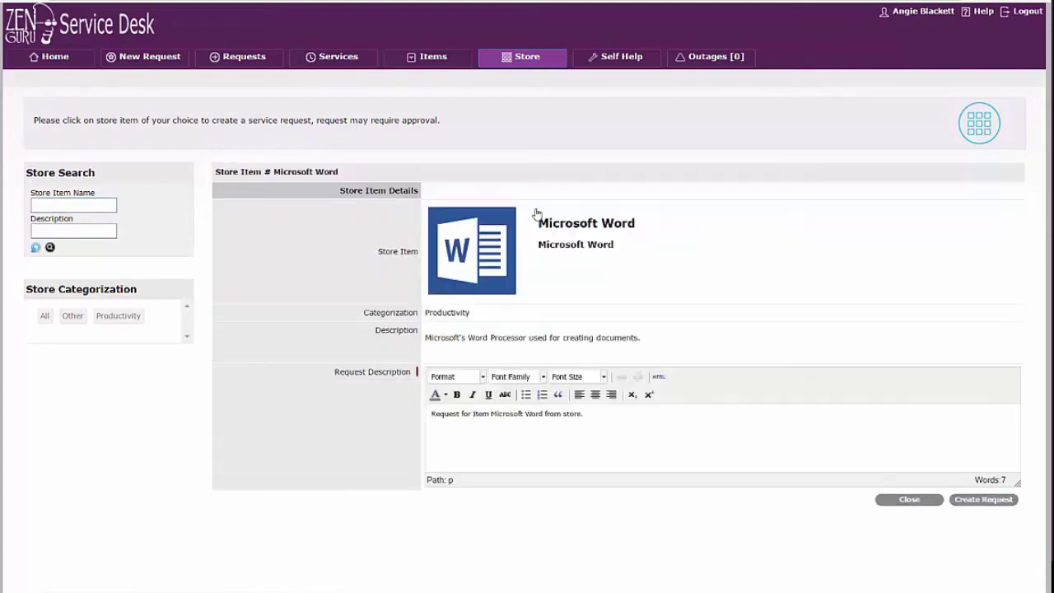
pyautogui.click(976, 502)
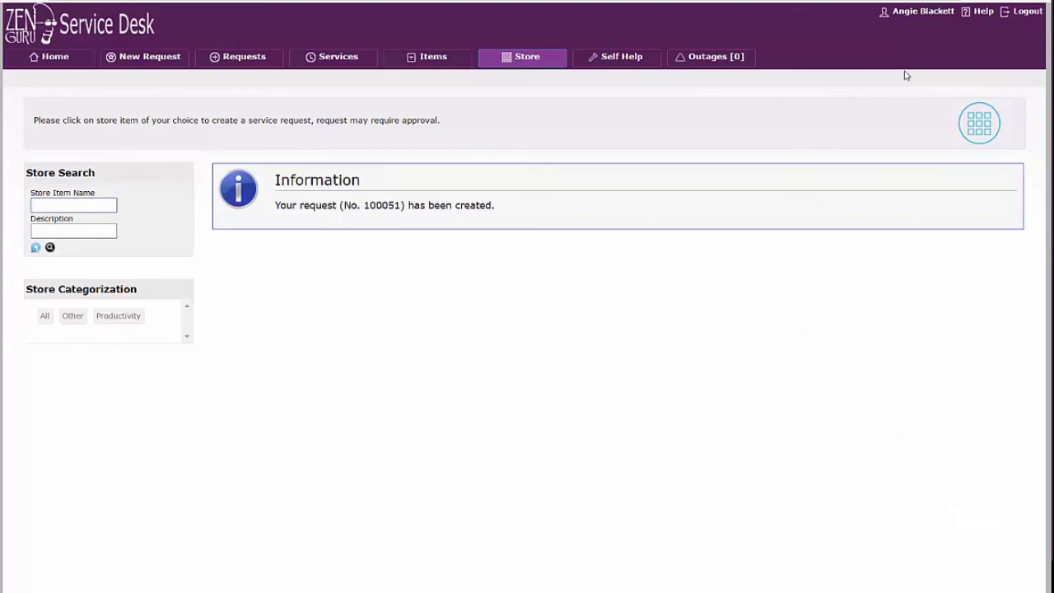
# Log out and sign back in with the line manager's username and password.
pyautogui.click(1028, 12)
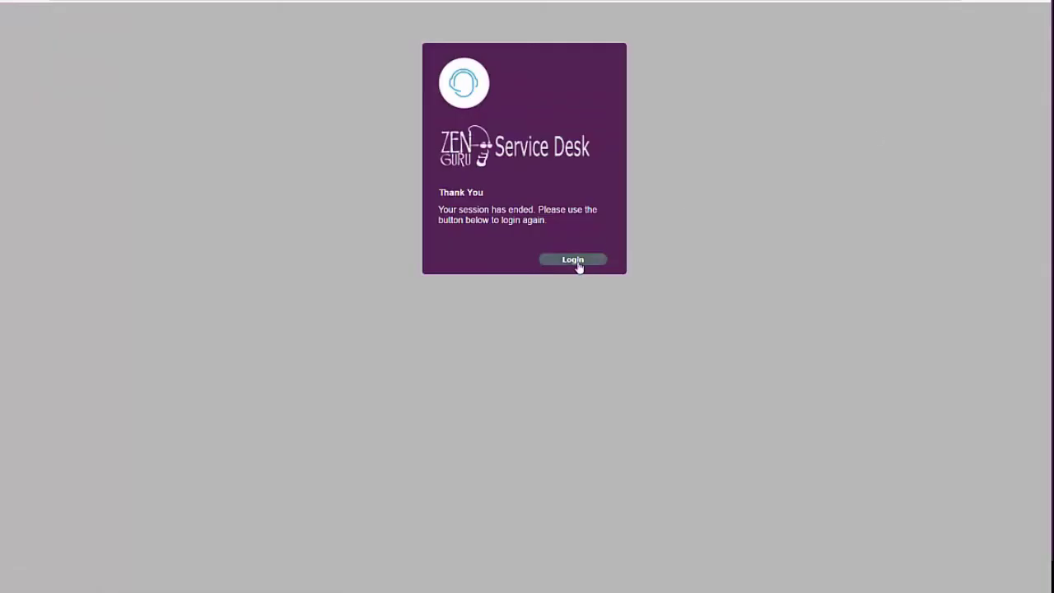
pyautogui.click(577, 261)
pyautogui.doubleClick(497, 287)
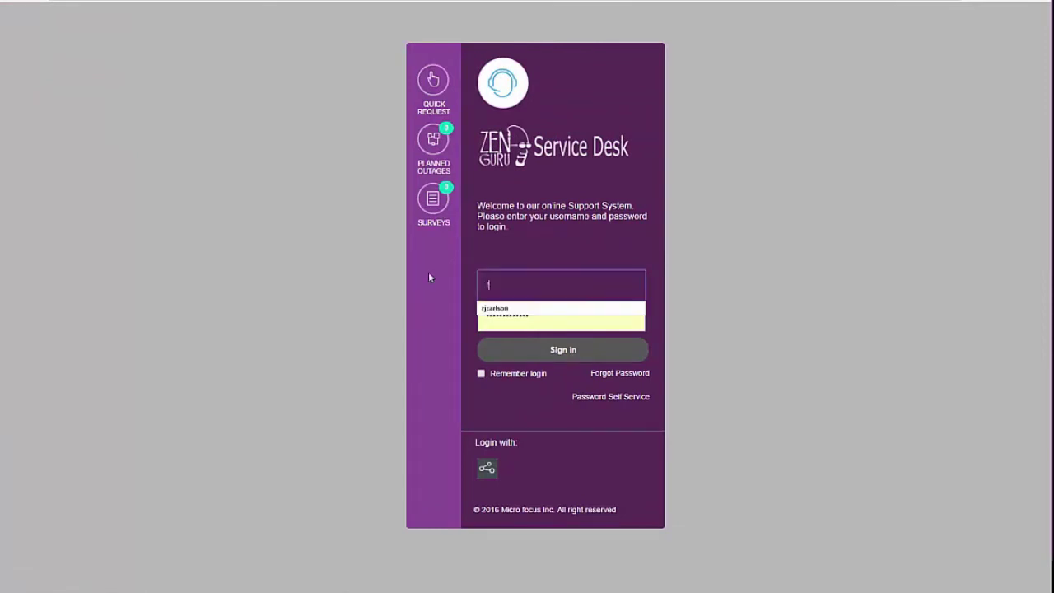
pyautogui.press('Tab')
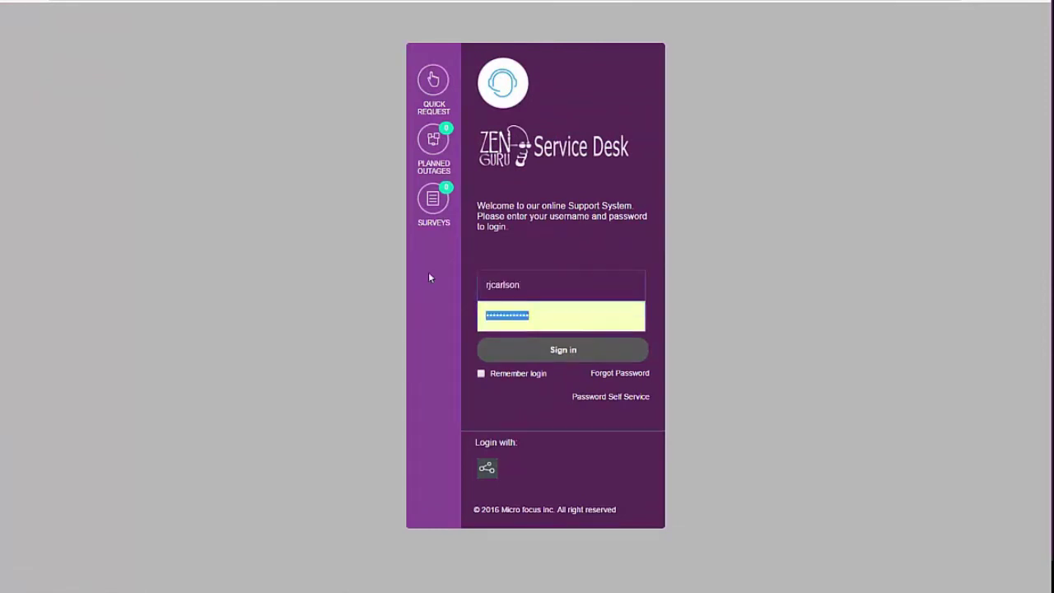
pyautogui.write('••••••••••')
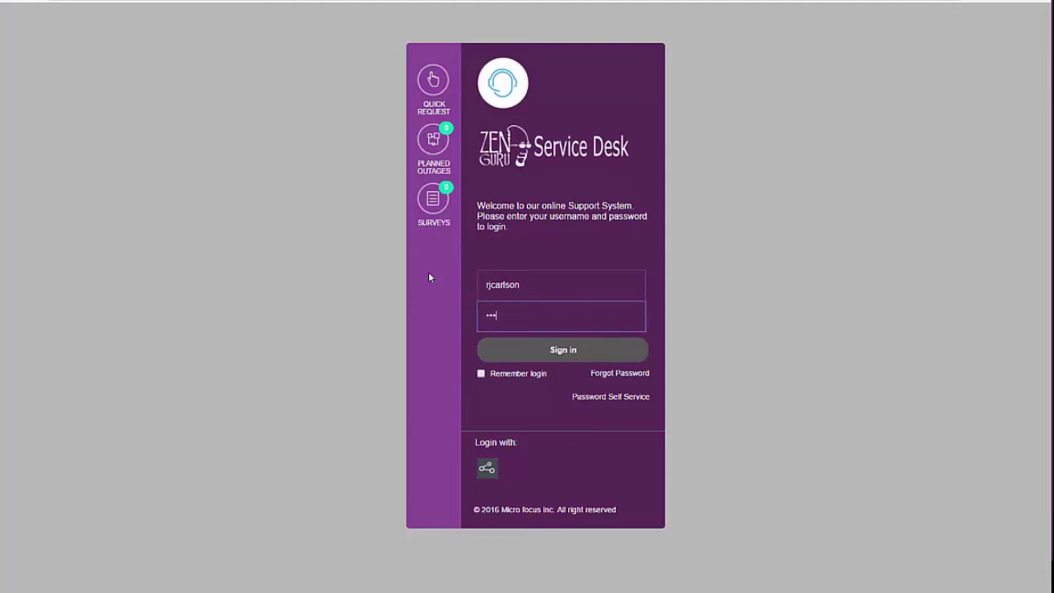
pyautogui.press('Return')
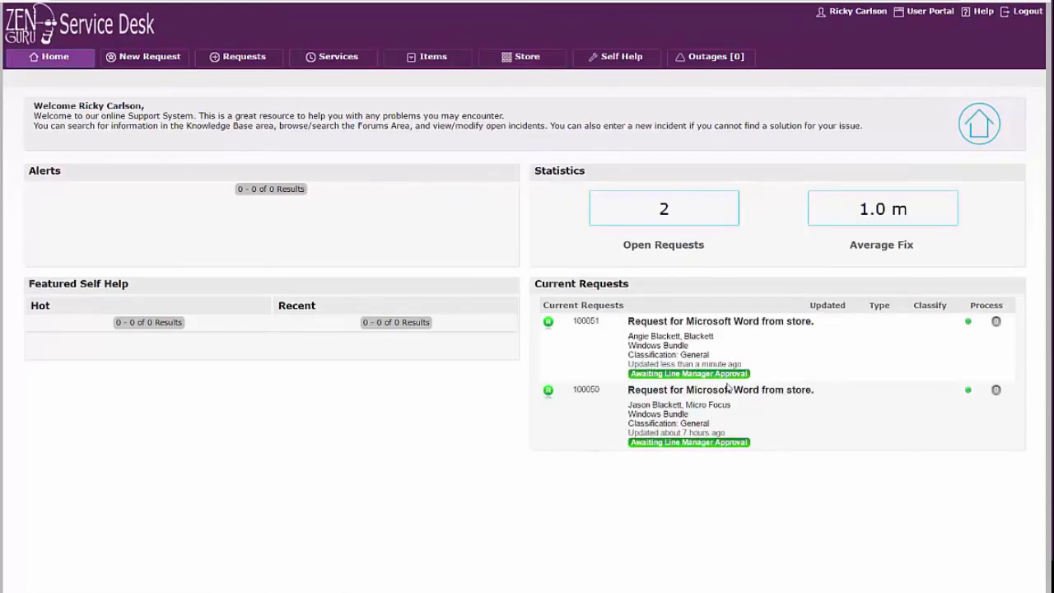
# Accept the Microsoft Word request, moving it to Awaiting License Verification.
pyautogui.click(655, 328)
pyautogui.scroll(-3, 678, 383)
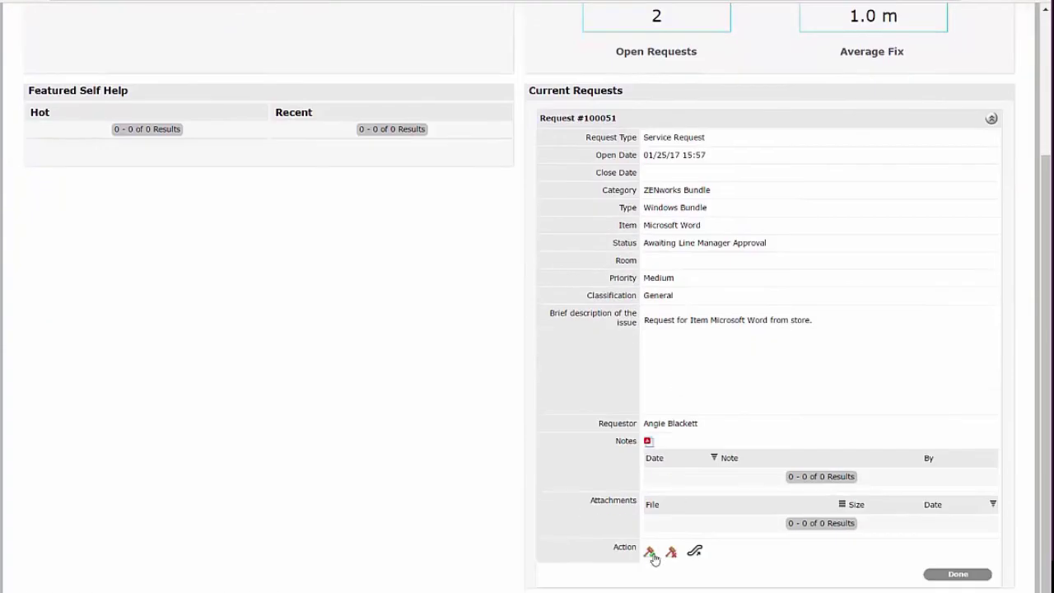
pyautogui.click(649, 551)
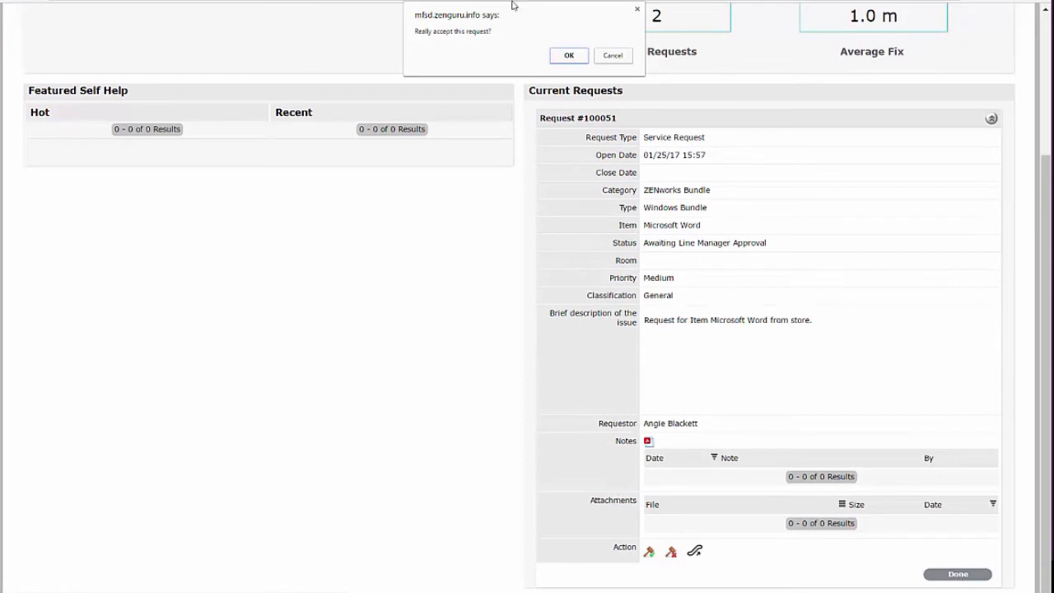
pyautogui.click(563, 57)
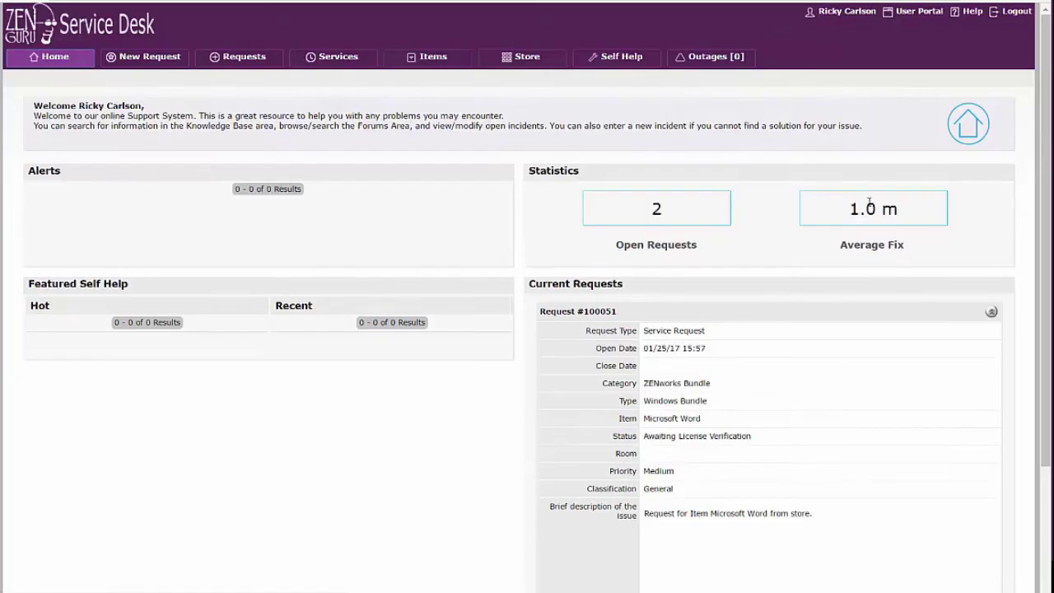
# Log out and sign in with the app owner's username and password, retyping a mistyped password.
pyautogui.click(1008, 14)
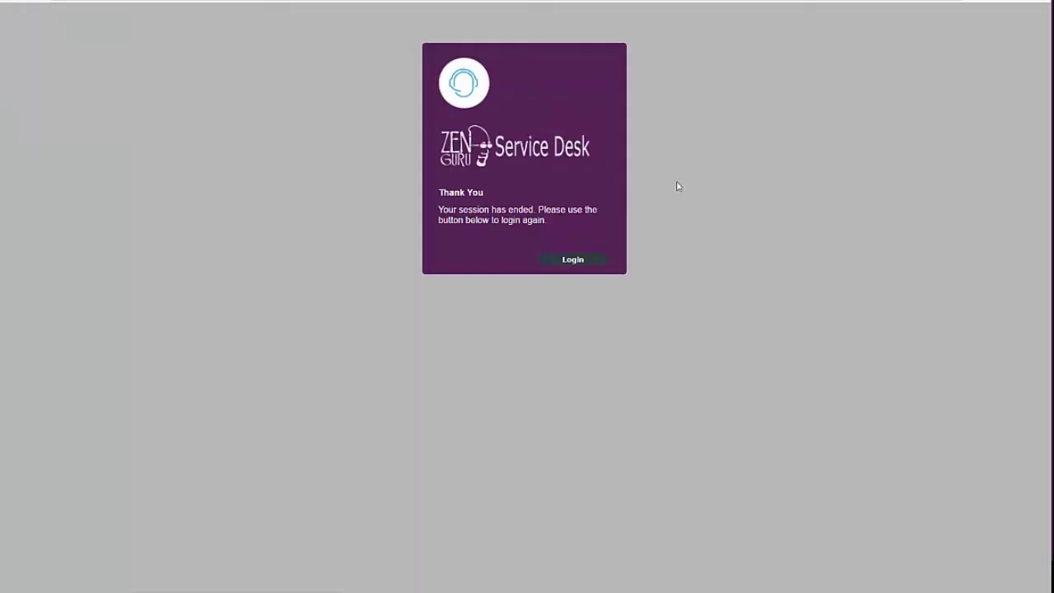
pyautogui.click(593, 261)
pyautogui.hotkey('ctrl', 'a')
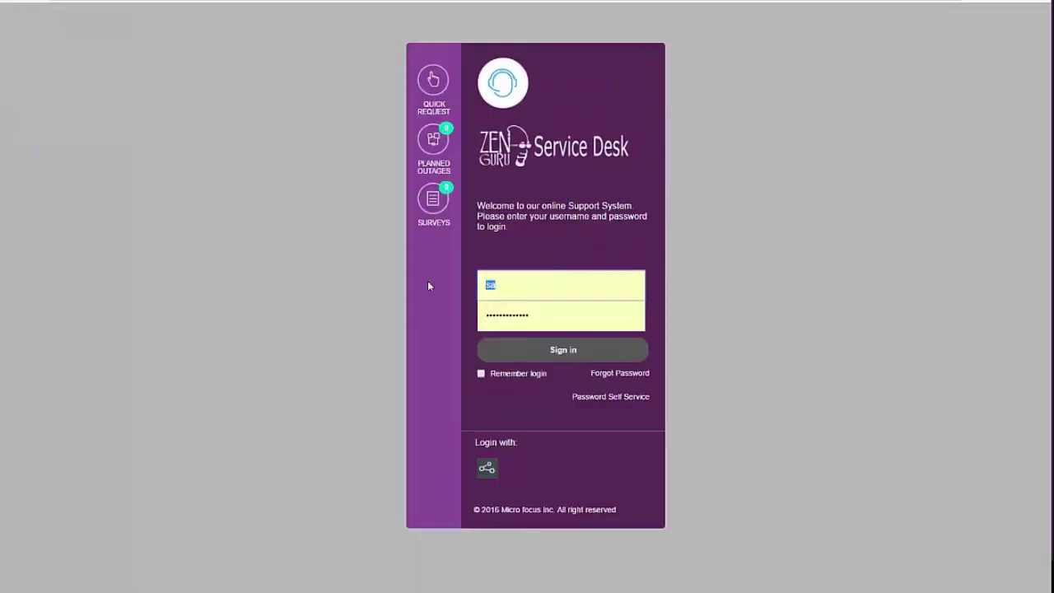
pyautogui.press('Tab')
pyautogui.write('•••••••••••')
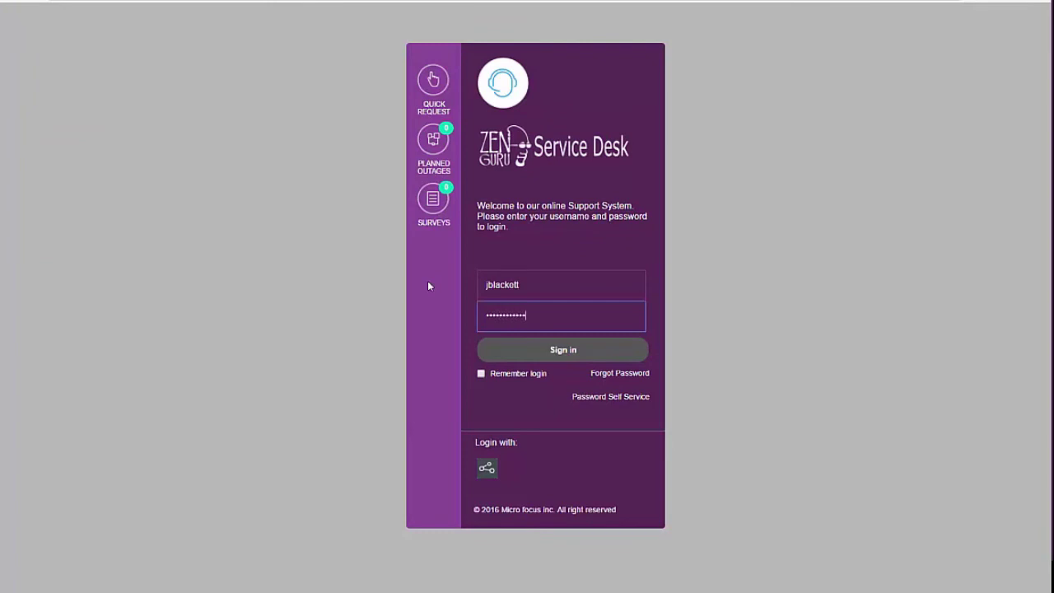
pyautogui.press('BackSpace')
pyautogui.press('BackSpace')
pyautogui.press('BackSpace')
pyautogui.press('BackSpace')
pyautogui.press('BackSpace')
pyautogui.press('BackSpace')
pyautogui.press('BackSpace')
pyautogui.press('BackSpace')
pyautogui.press('BackSpace')
pyautogui.press('BackSpace')
pyautogui.press('BackSpace')
pyautogui.write('•••••••••••')
pyautogui.press('Return')
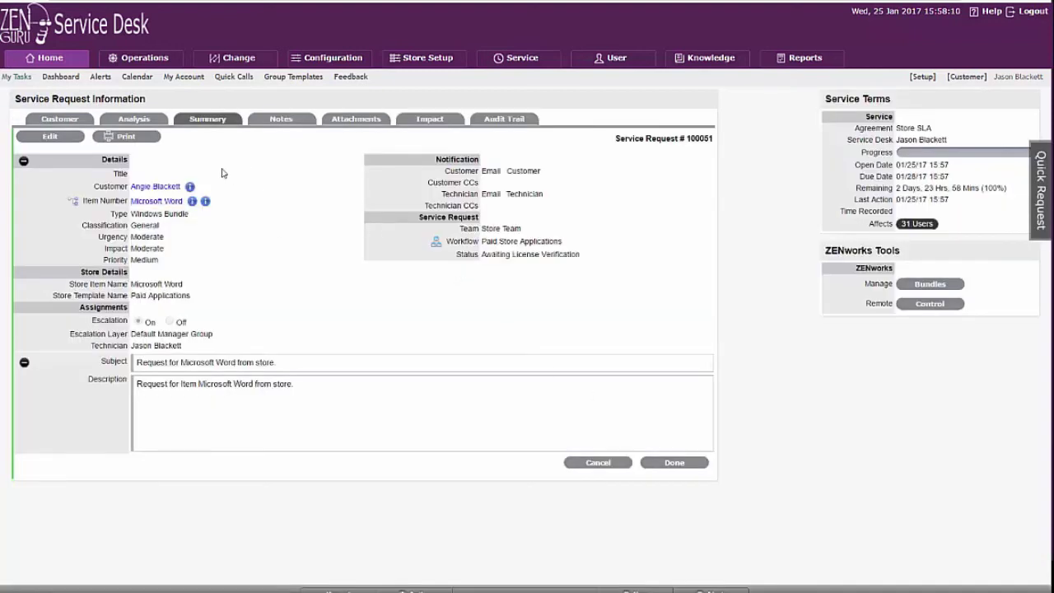
# Edit the Microsoft Word request and accept it as the app owner.
pyautogui.click(56, 137)
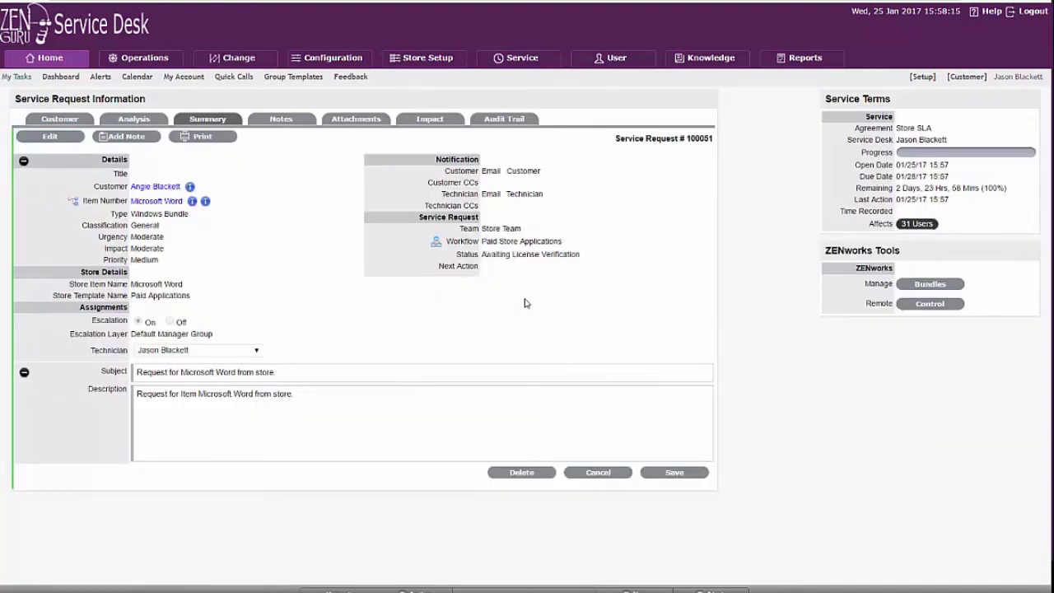
pyautogui.click(487, 267)
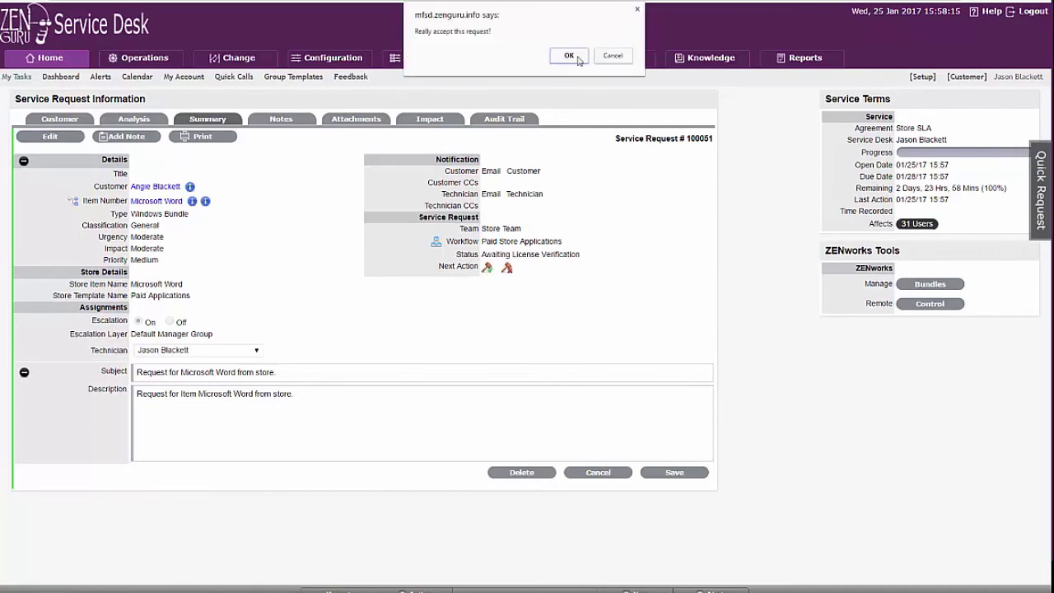
pyautogui.click(576, 58)
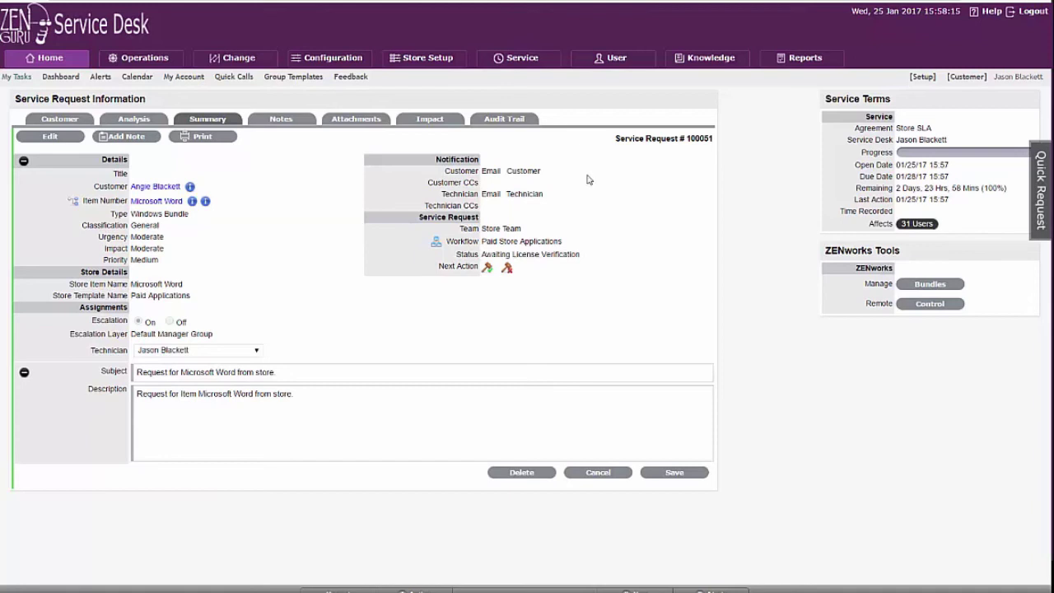
# Check the Notes tab's note confirming the bundle was assigned, then switch to the ZENguru Software Library.
pyautogui.click(288, 122)
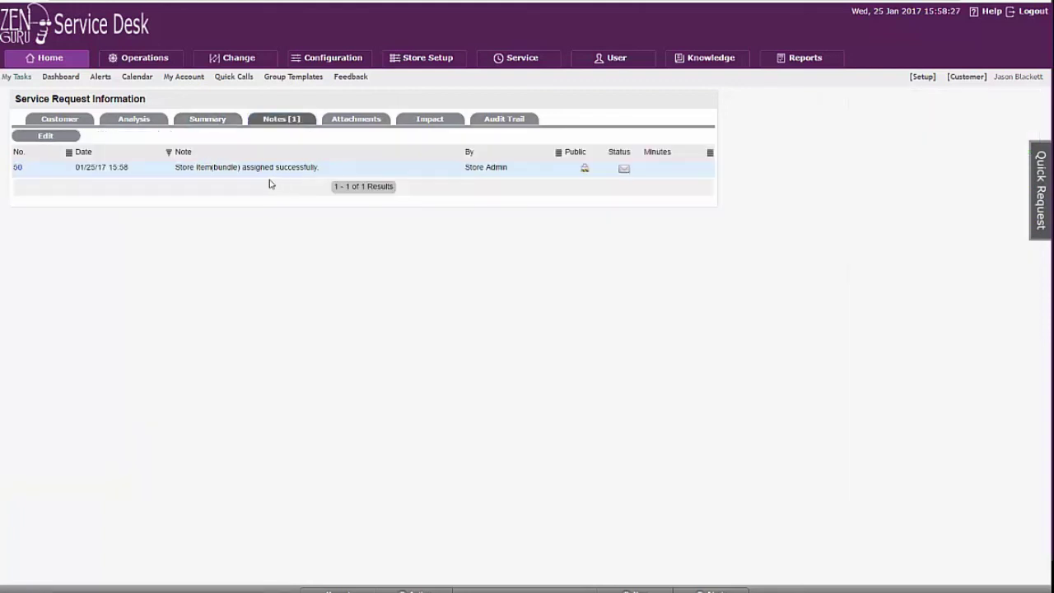
pyautogui.moveTo(179, 167); pyautogui.dragTo(321, 167)
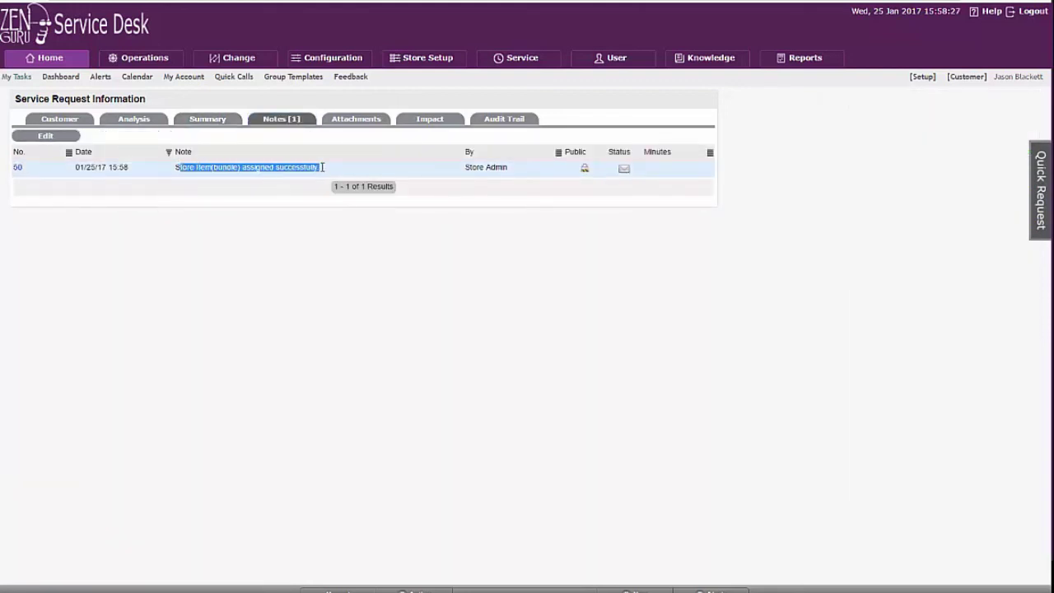
pyautogui.click(416, 279)
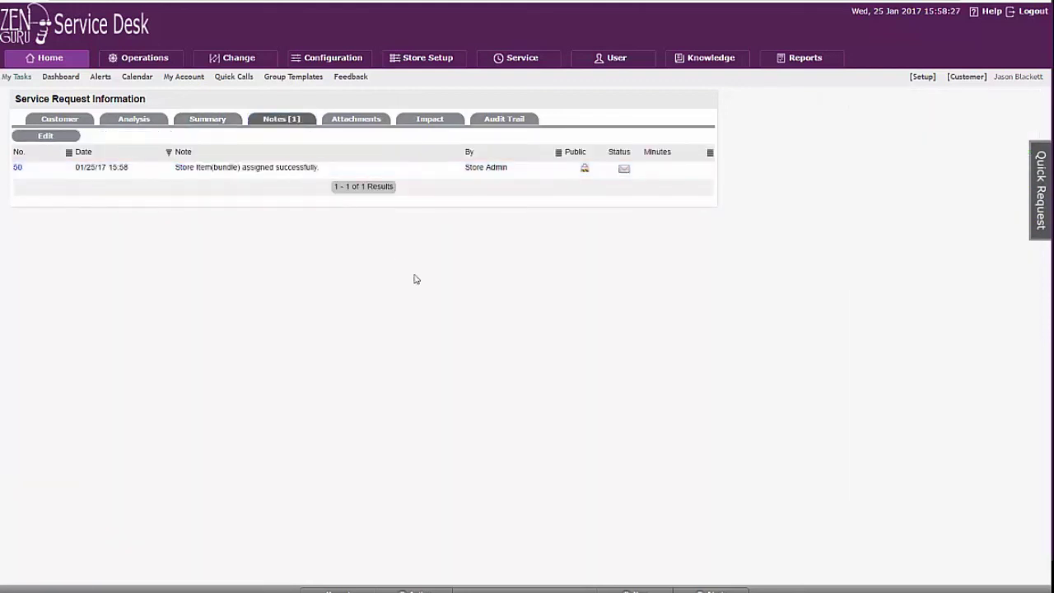
pyautogui.hotkey('alt', 'Tab')
pyautogui.press('Tab')
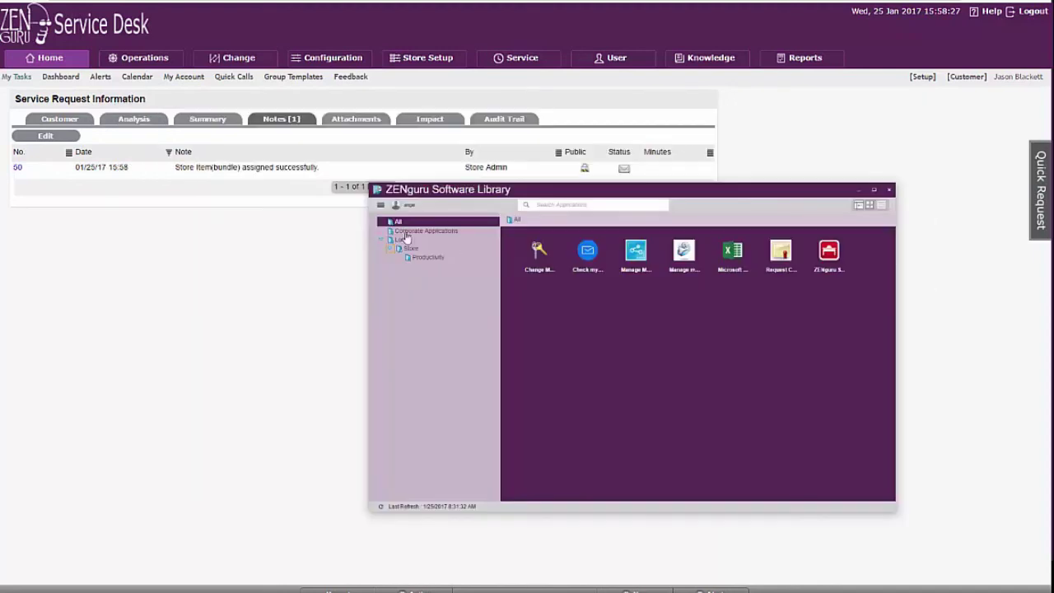
# Refresh the ZENguru Software Library and select the delivered Microsoft Word app under Local > Store > Productivity.
pyautogui.click(380, 505)
pyautogui.click(780, 251)
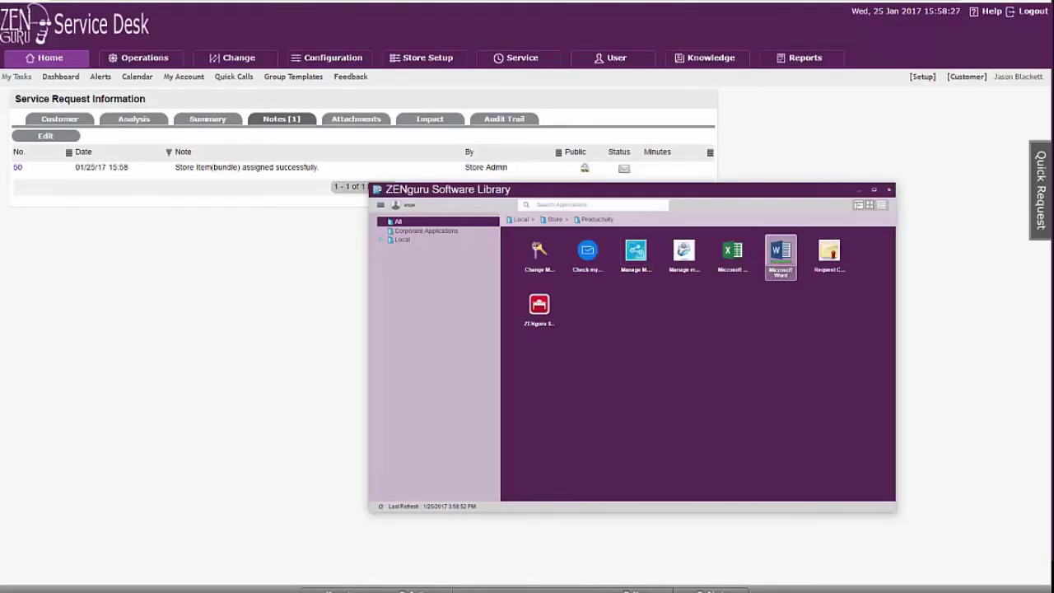
# Switch back to the PowerPoint slide show showing the Core Business Value slide.
pyautogui.hotkey('alt', 'Tab')
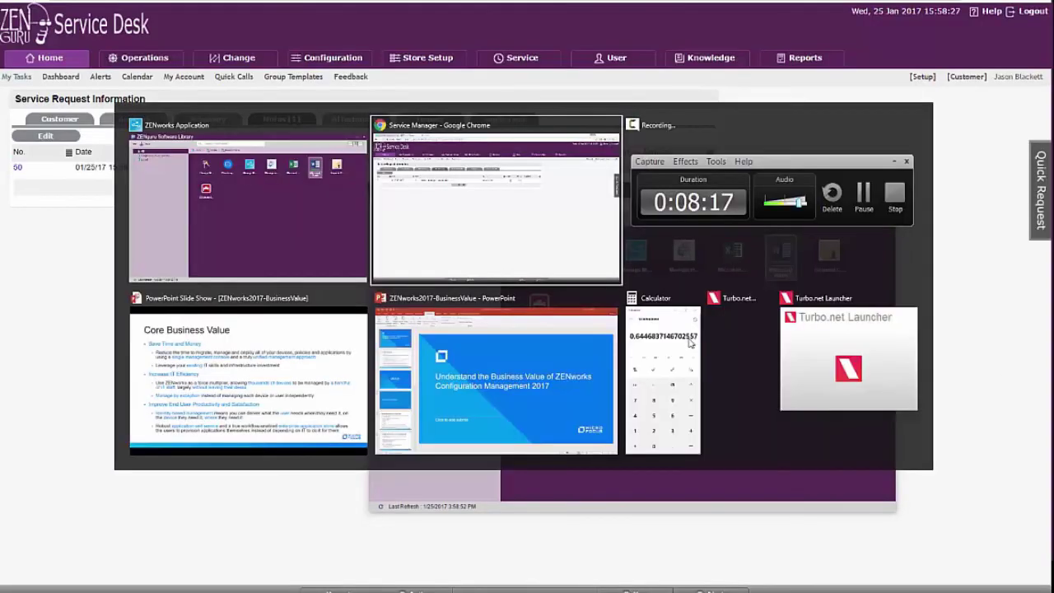
pyautogui.hotkey('alt', 'Tab')
pyautogui.hotkey('alt', 'Tab')
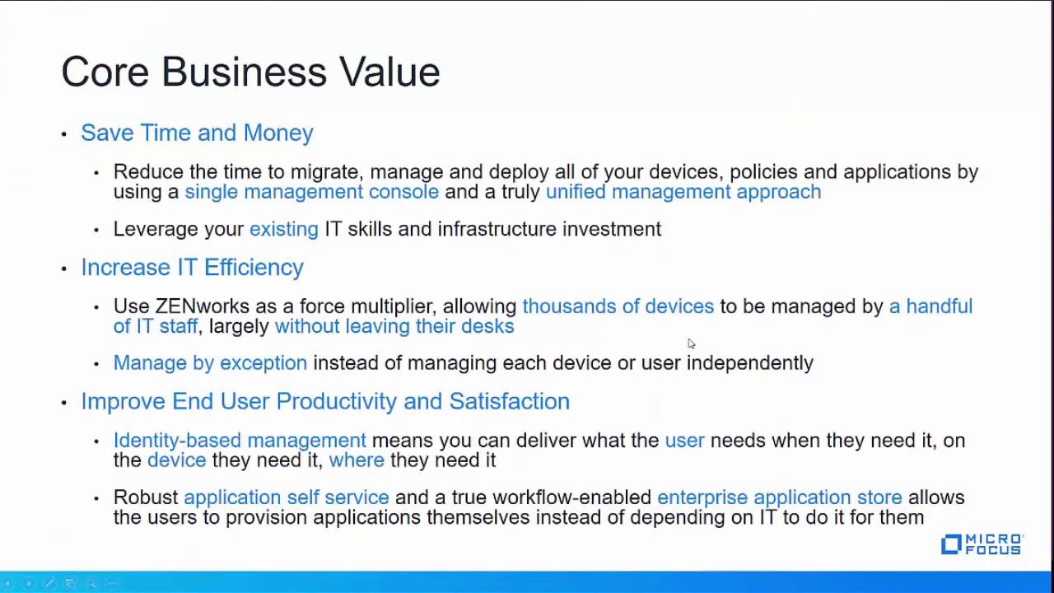